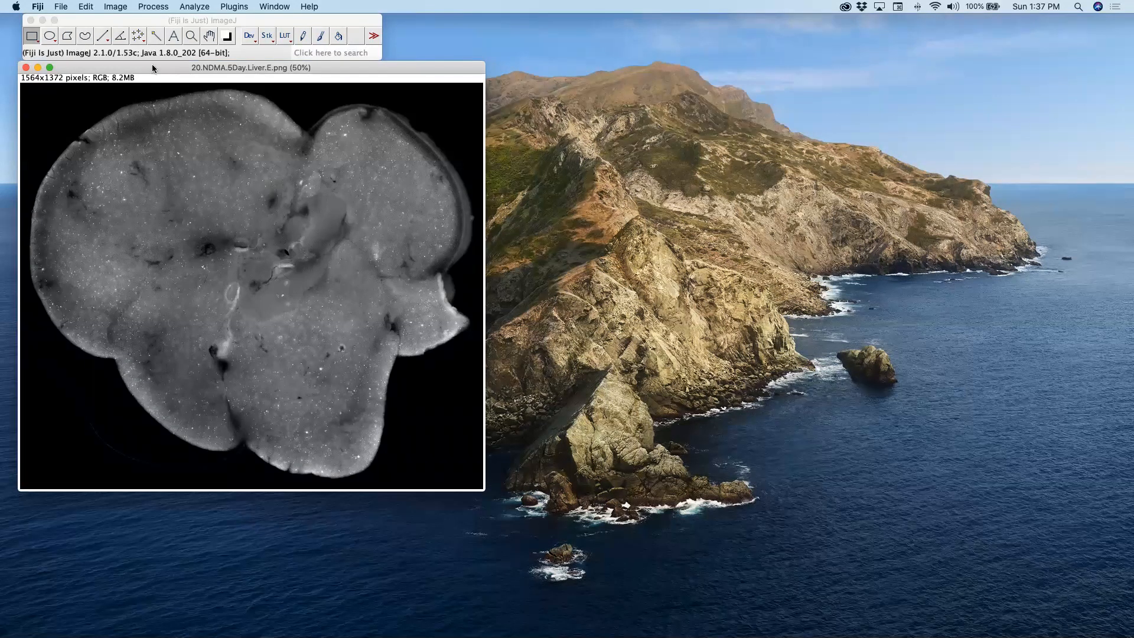
{"action": "left_click", "coordinate": [61, 6]}
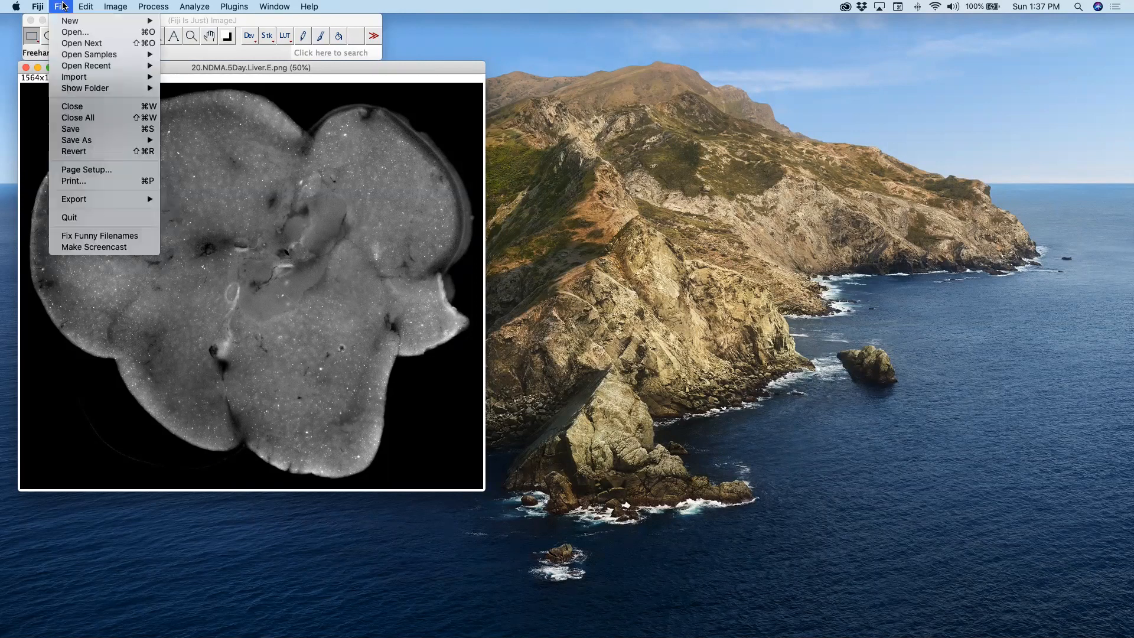
{"action": "left_click", "coordinate": [65, 34]}
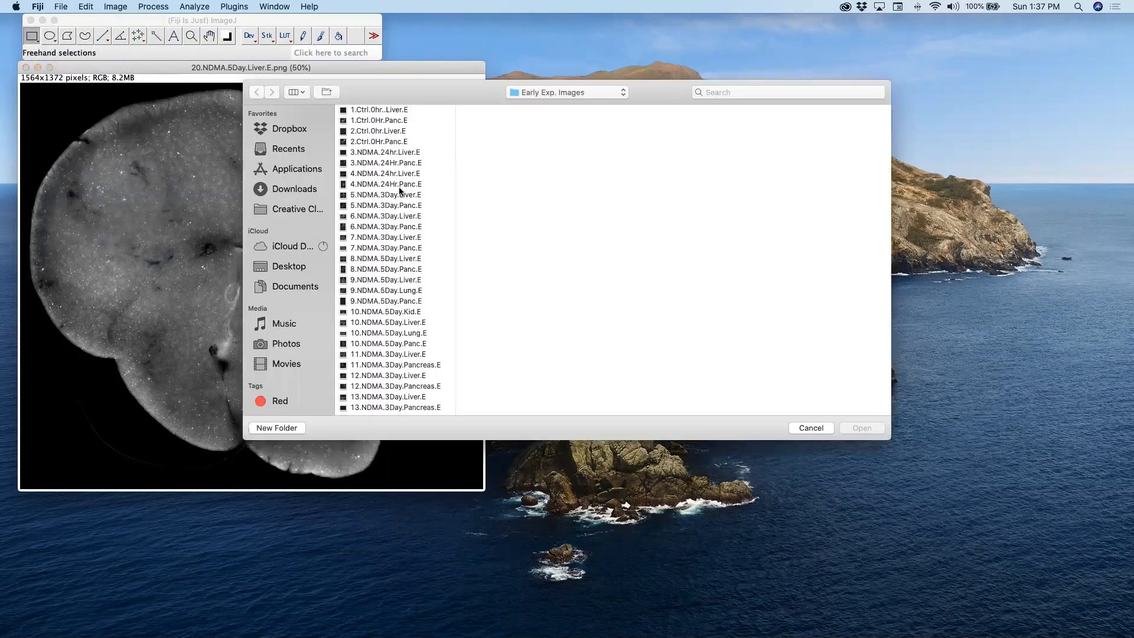
{"action": "left_click", "coordinate": [811, 427]}
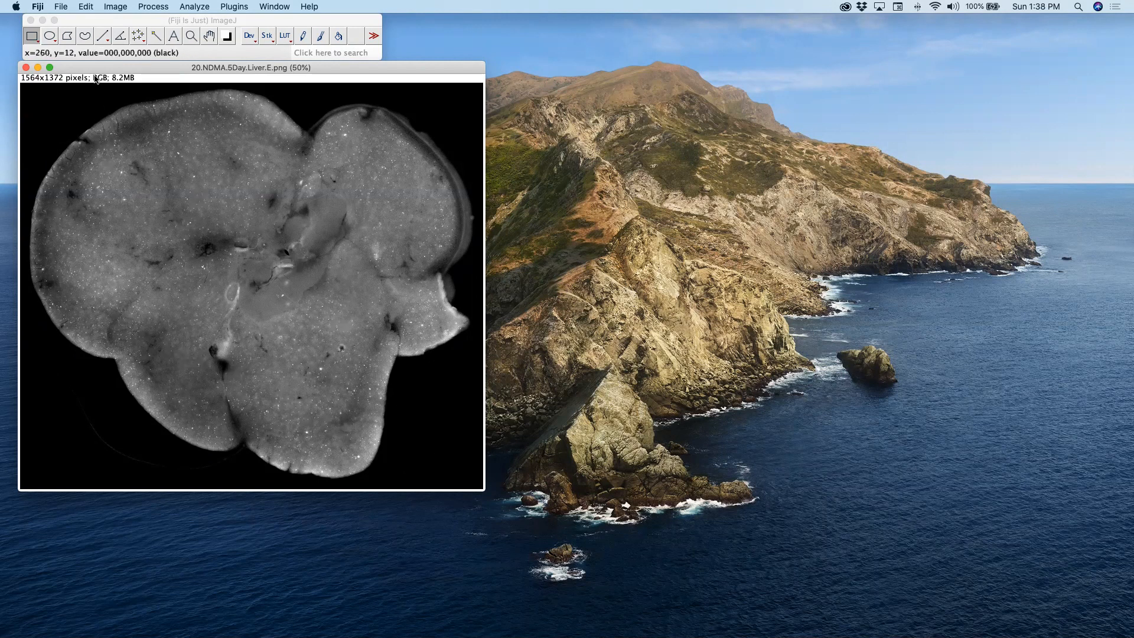
Draw a horizontal straight line about 200 pixels long in the black background at the image's lower right
{"action": "left_click", "coordinate": [104, 37]}
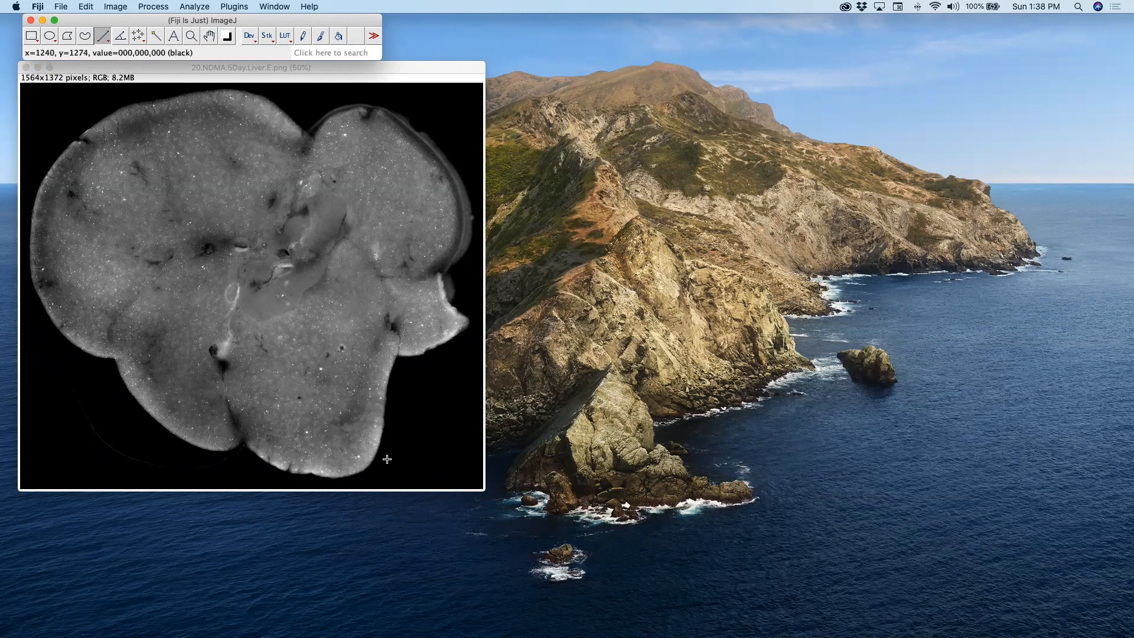
{"action": "left_click_drag", "start_coordinate": [386, 460], "coordinate": [449, 460]}
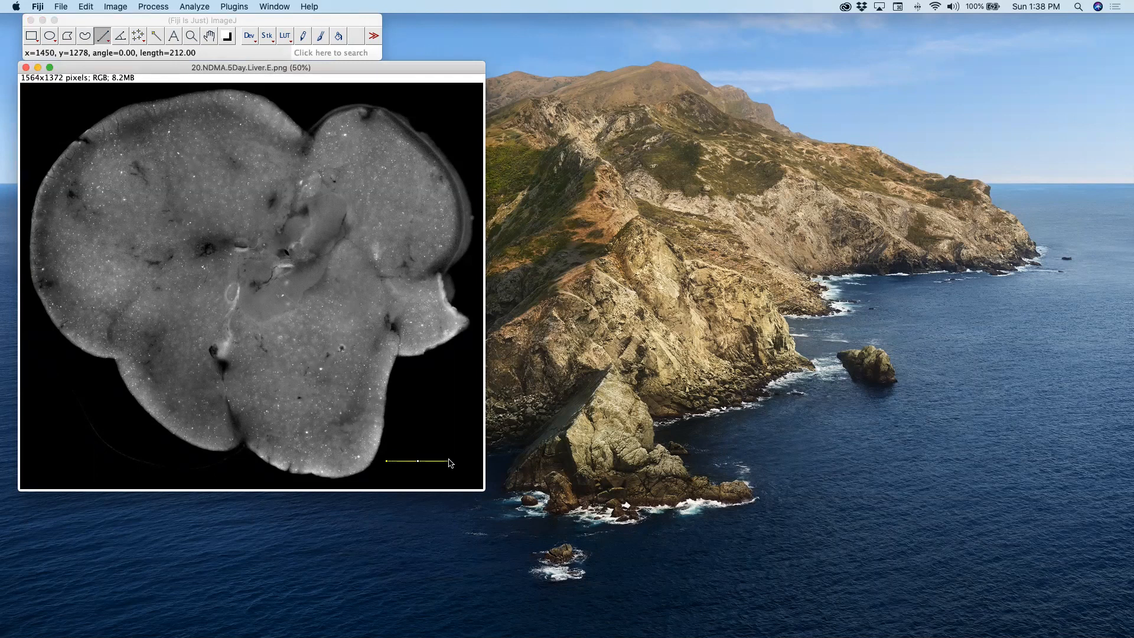
{"action": "left_click_drag", "start_coordinate": [448, 461], "coordinate": [447, 465]}
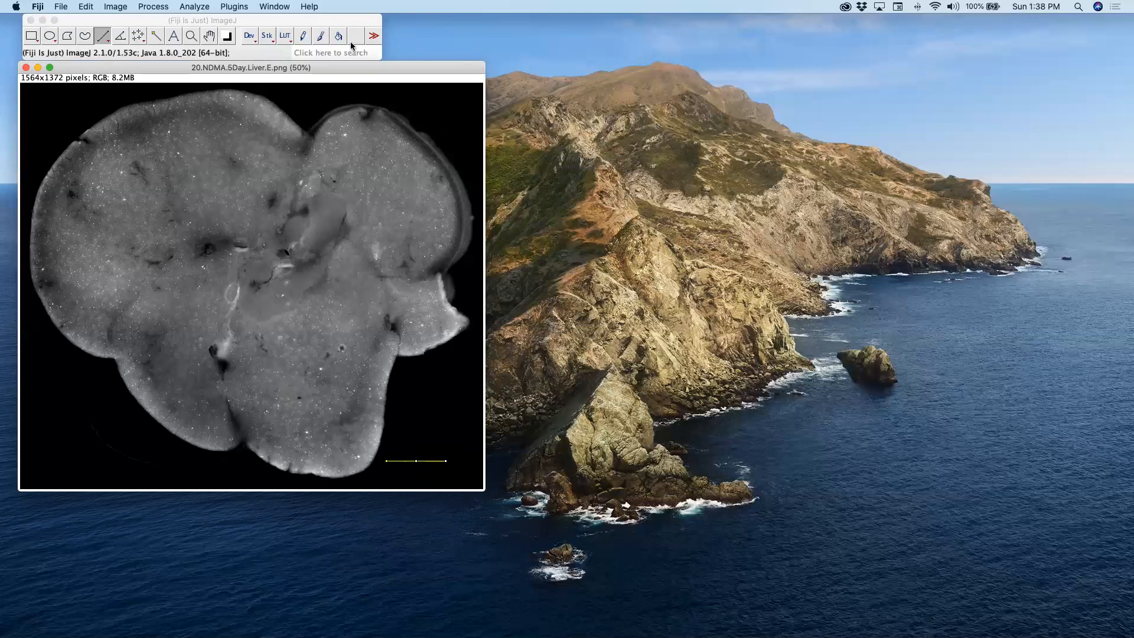
Set the image scale so the drawn line has a known distance of 100 with um as the unit of length
{"action": "left_click", "coordinate": [197, 8]}
{"action": "left_click", "coordinate": [207, 106]}
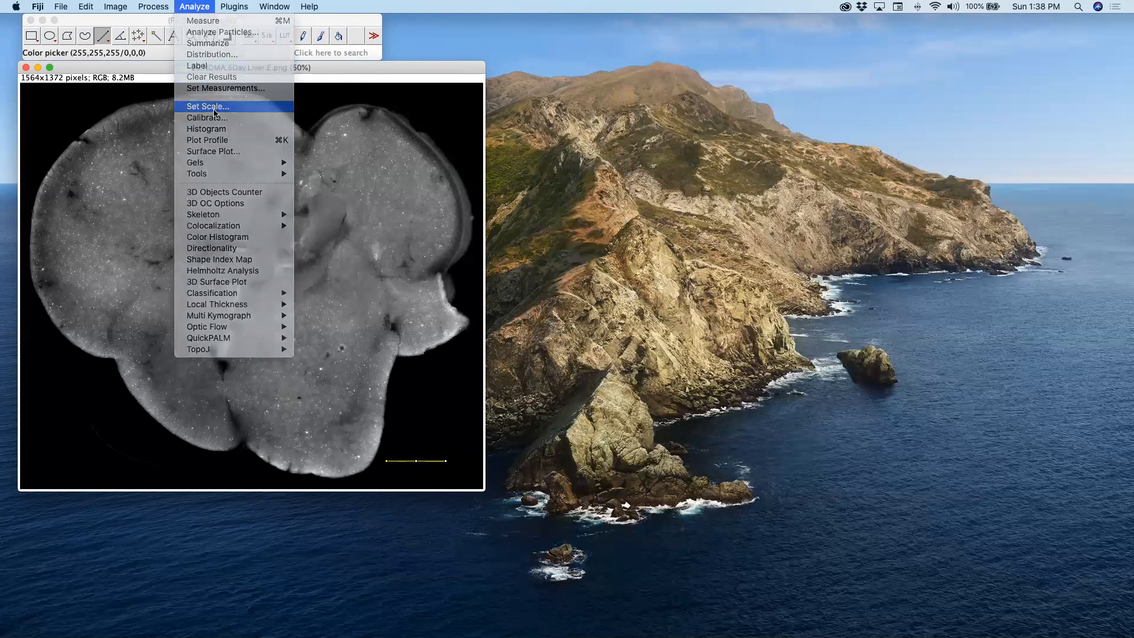
{"action": "left_click_drag", "start_coordinate": [537, 134], "coordinate": [542, 132]}
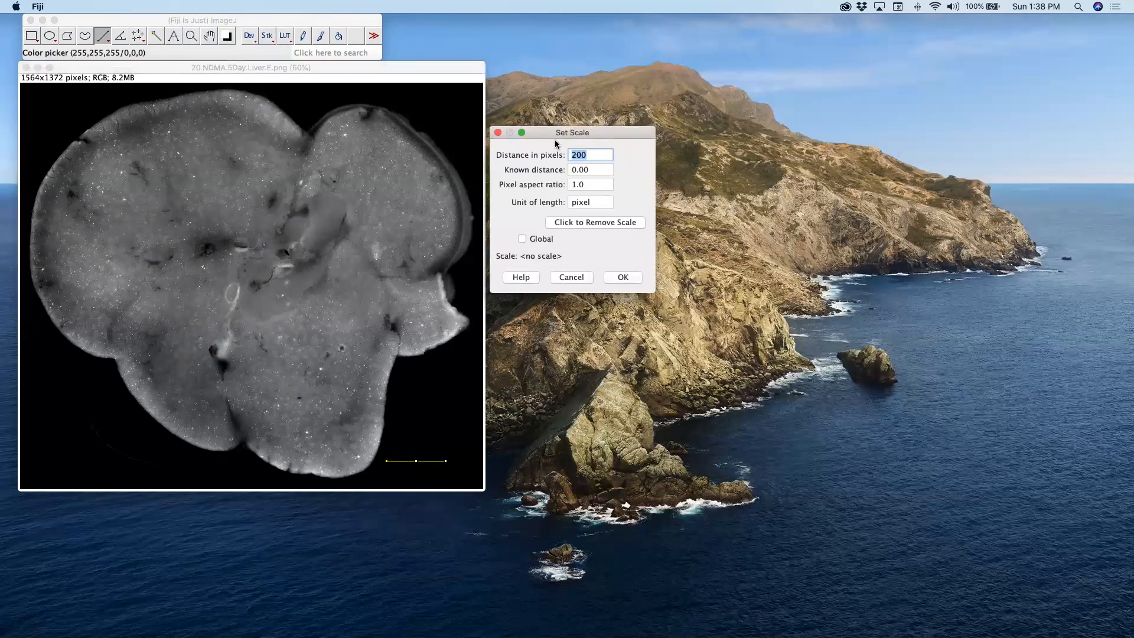
{"action": "left_click", "coordinate": [593, 171]}
{"action": "left_click_drag", "start_coordinate": [599, 169], "coordinate": [572, 169]}
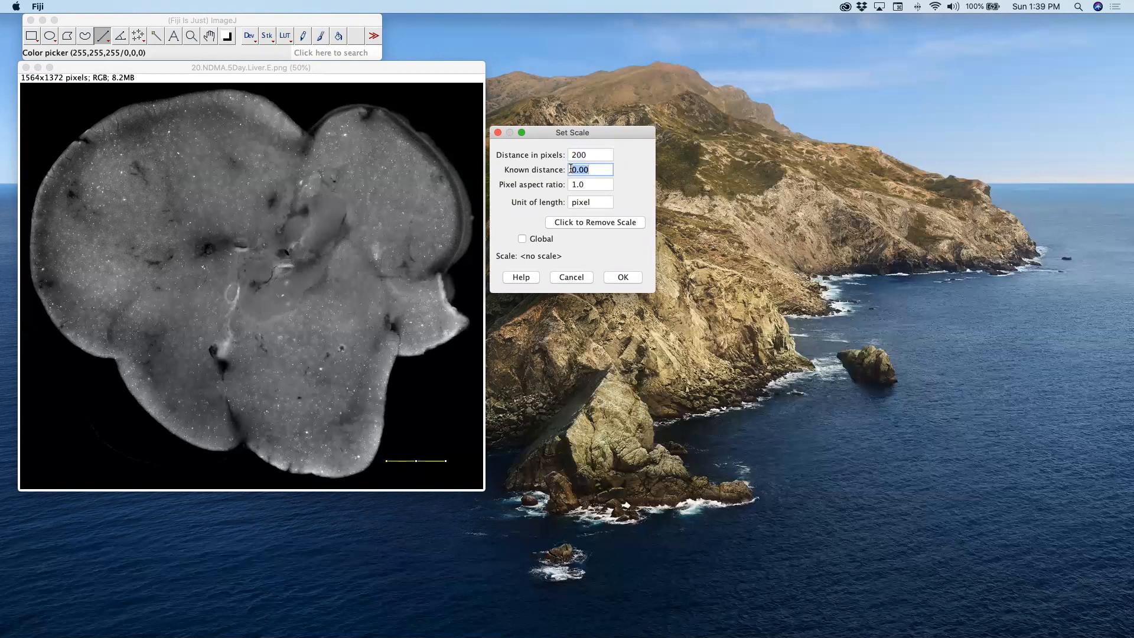
{"action": "type", "text": "100"}
{"action": "double_click", "coordinate": [586, 202]}
{"action": "type", "text": "um"}
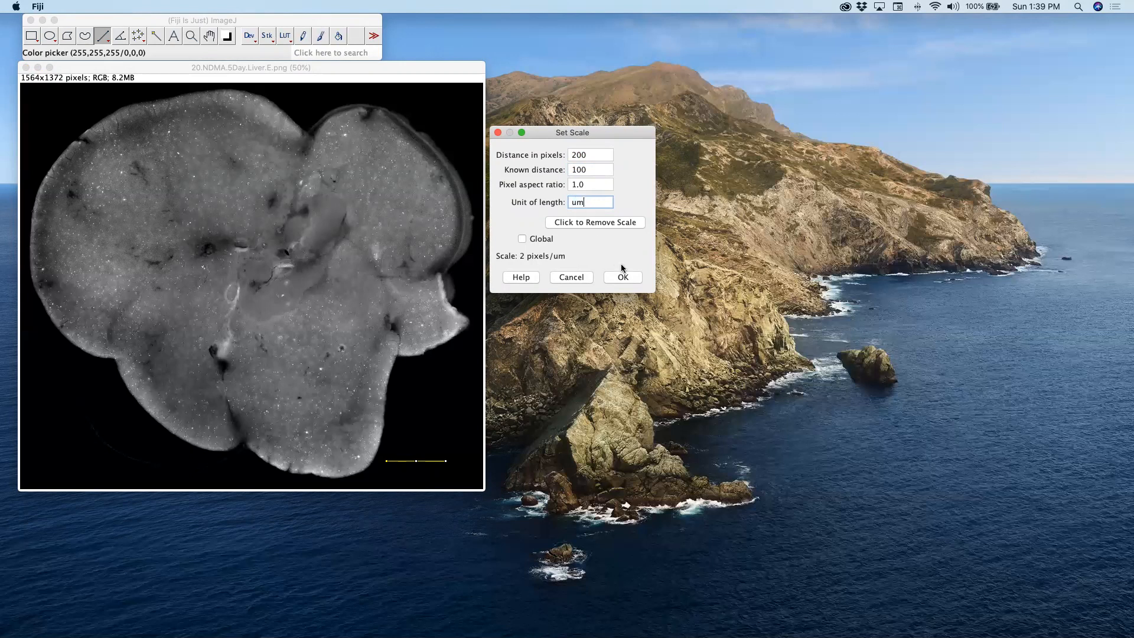
{"action": "left_click", "coordinate": [628, 277]}
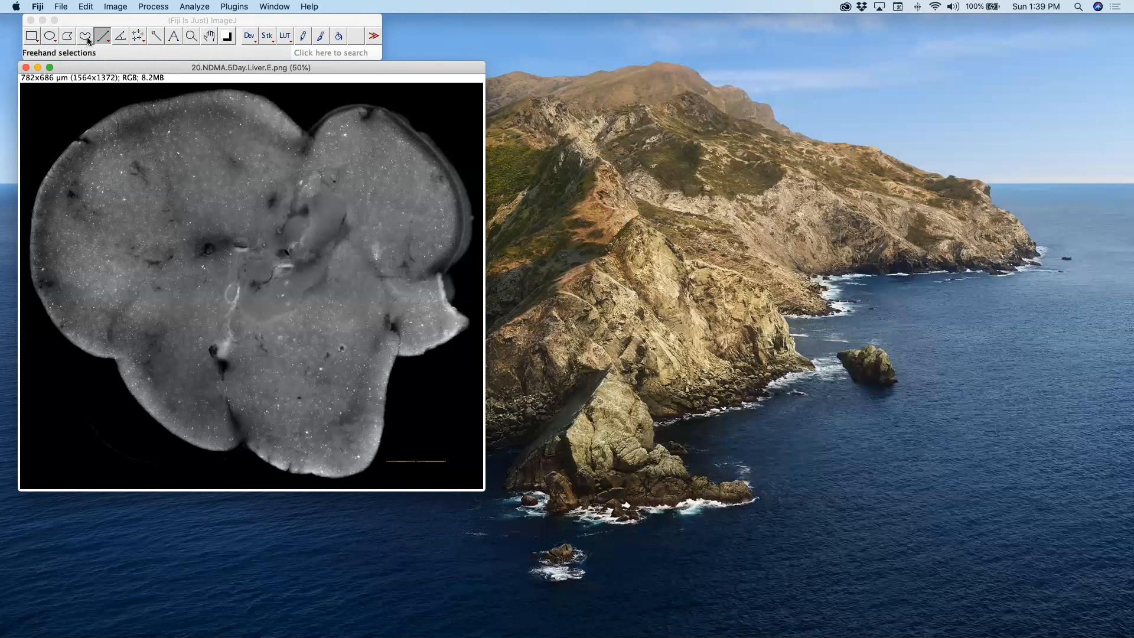
Draw a rectangular selection enclosing the entire liver tissue
{"action": "left_click", "coordinate": [33, 36]}
{"action": "left_click", "coordinate": [26, 90]}
{"action": "left_click_drag", "start_coordinate": [26, 90], "coordinate": [476, 483]}
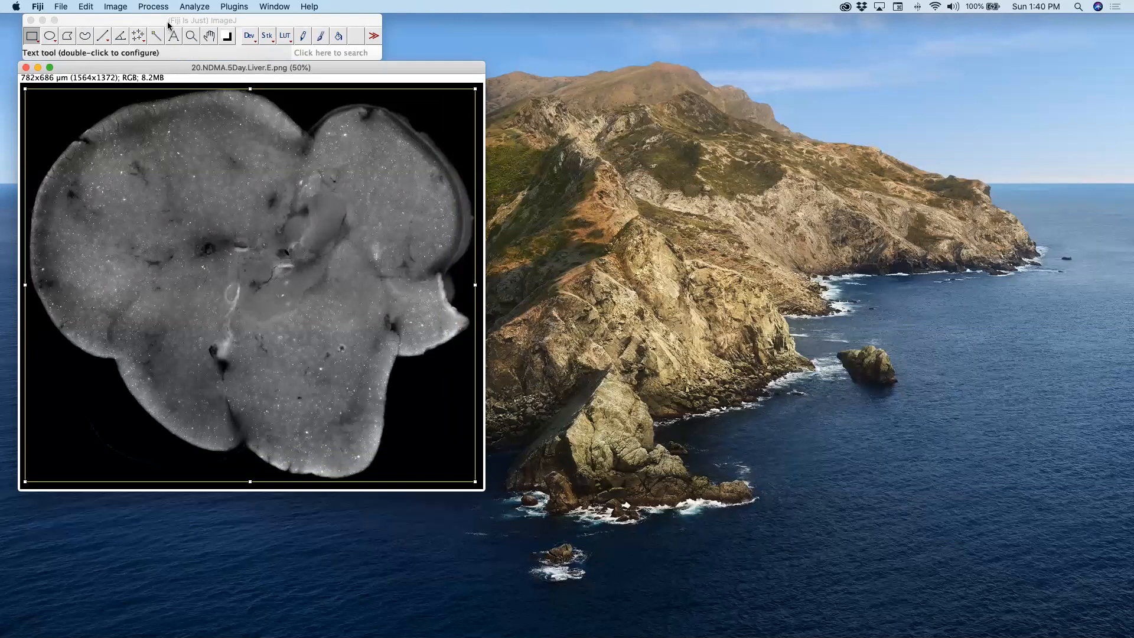
Add the rectangular selection to the ROI Manager, placing the manager clear of the image
{"action": "left_click", "coordinate": [195, 7]}
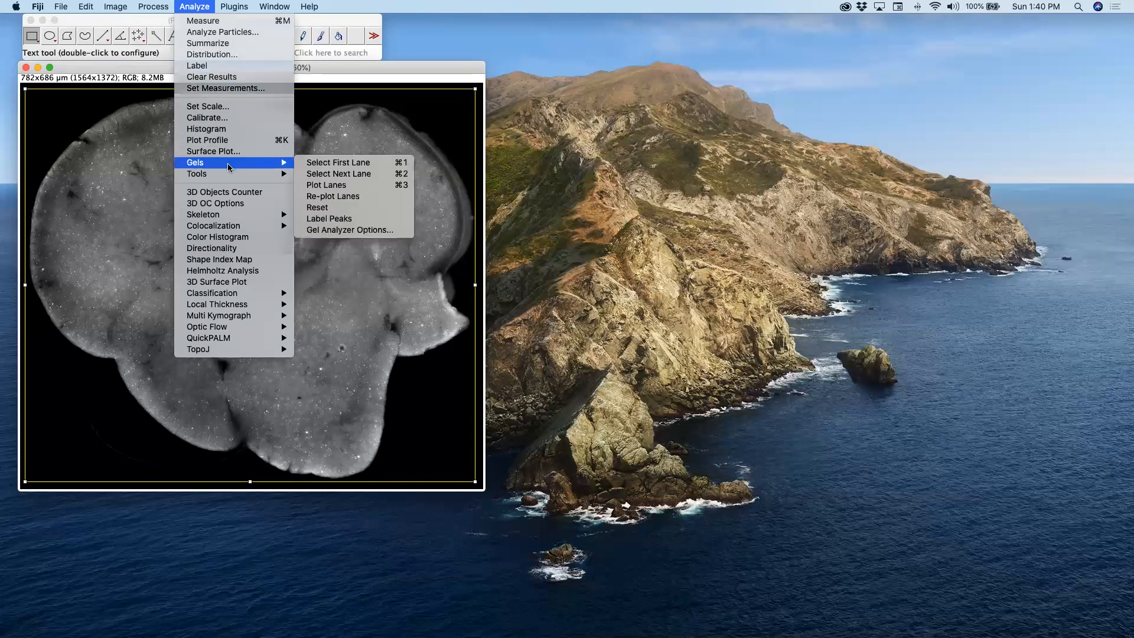
{"action": "mouse_move", "coordinate": [225, 178]}
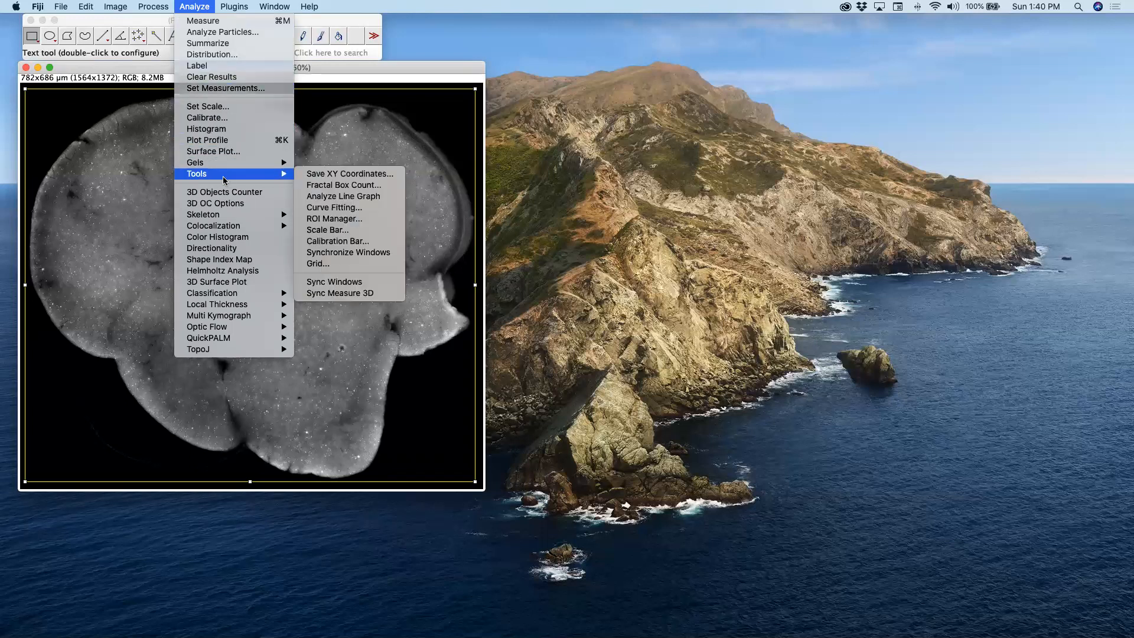
{"action": "left_click", "coordinate": [359, 220]}
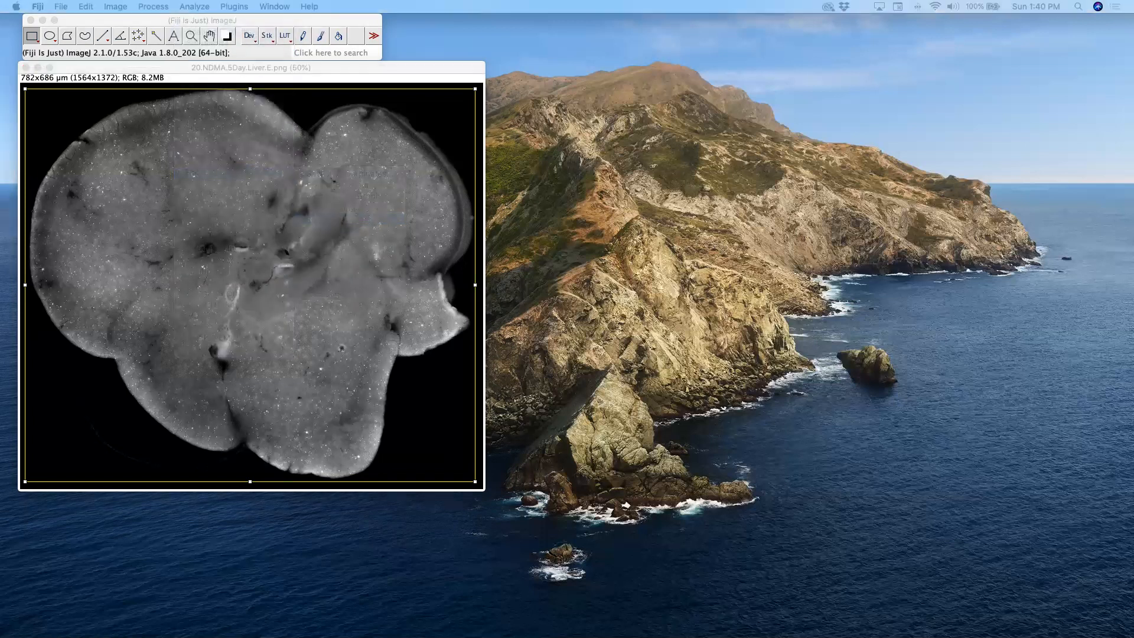
{"action": "left_click_drag", "start_coordinate": [411, 140], "coordinate": [596, 126]}
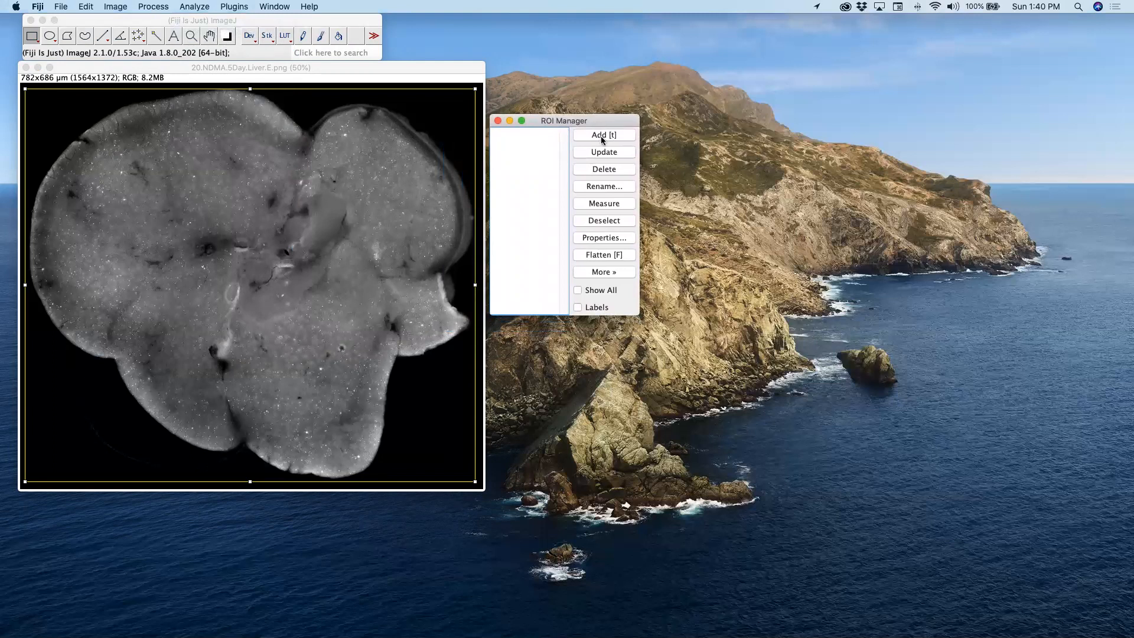
{"action": "left_click", "coordinate": [602, 137]}
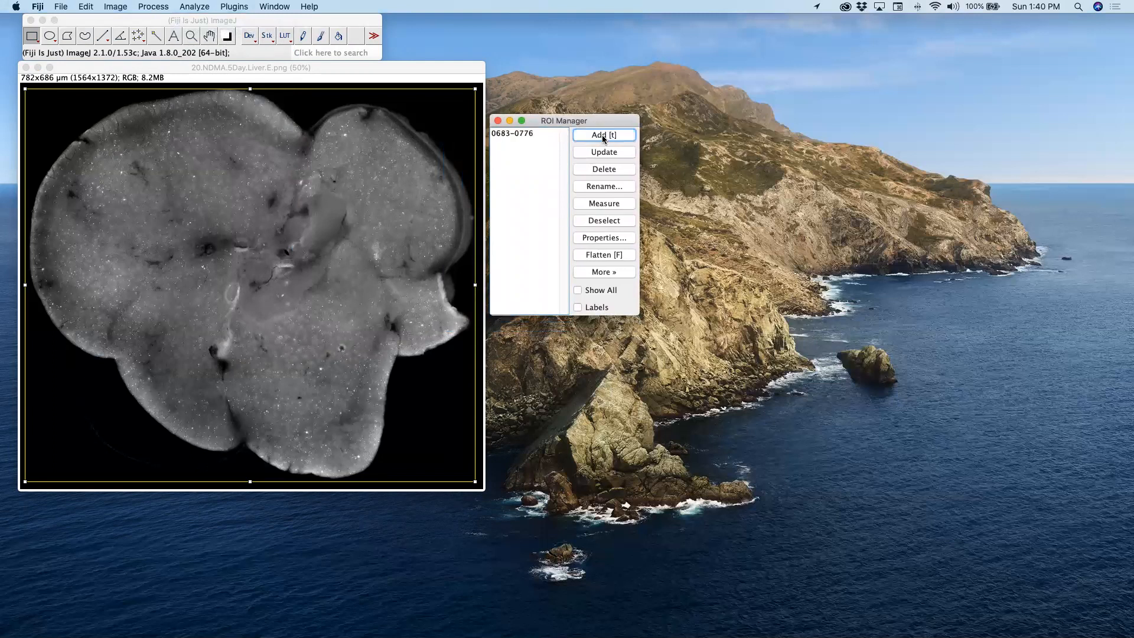
Rename the new region in the ROI Manager as RaDR Liver Foci
{"action": "left_click", "coordinate": [511, 134]}
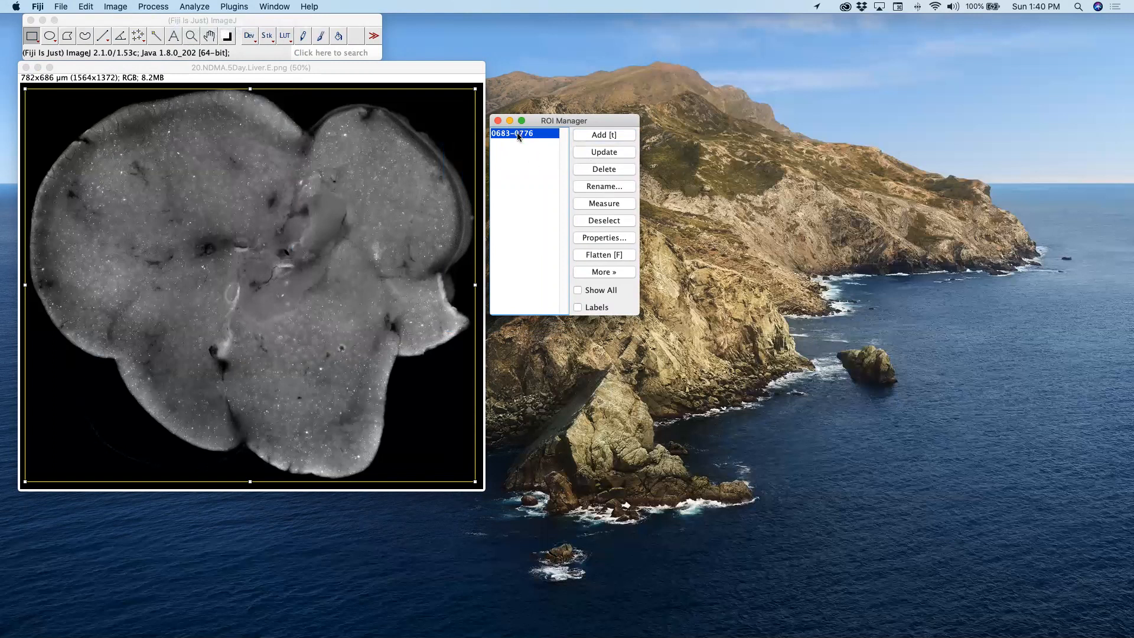
{"action": "left_click", "coordinate": [615, 190]}
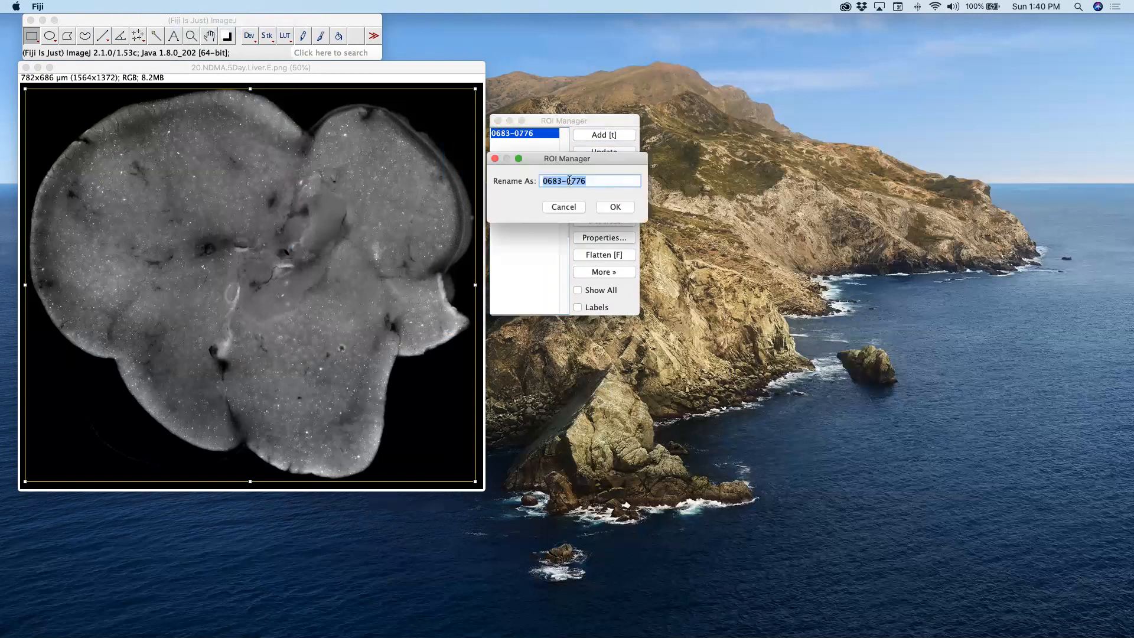
{"action": "type", "text": "RaDR :"}
{"action": "key", "text": "BackSpace"}
{"action": "key", "text": "BackSpace"}
{"action": "key", "text": "BackSpace"}
{"action": "type", "text": "Liver Foci"}
{"action": "left_click", "coordinate": [606, 207]}
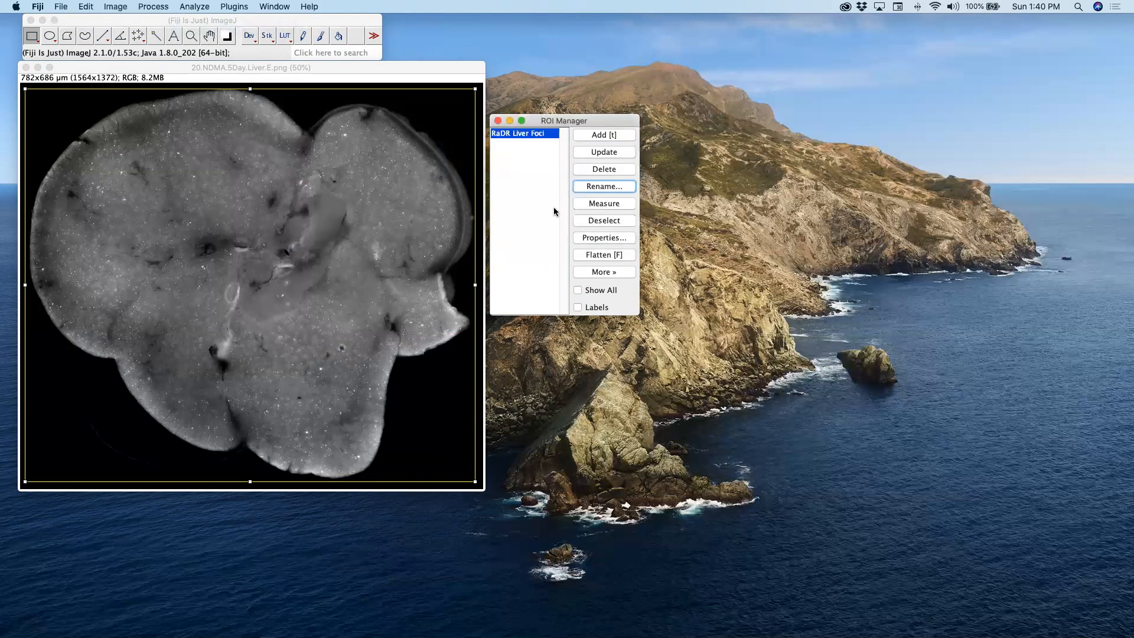
Save the region as RaDR Liver Foci.roi in the Early Exp. Images folder
{"action": "left_click", "coordinate": [600, 271]}
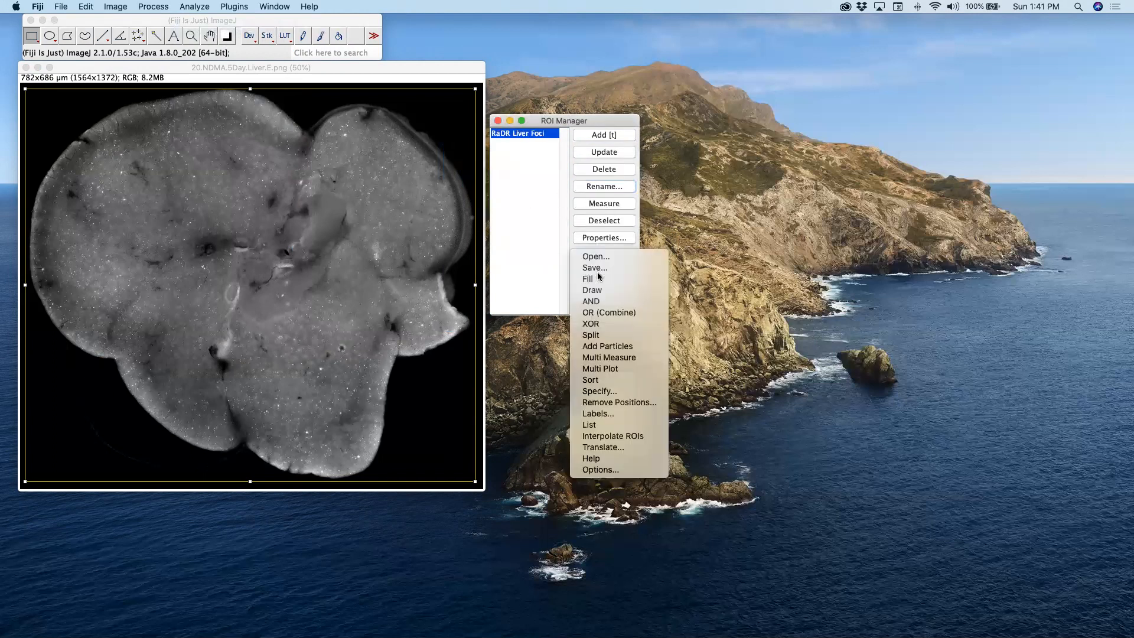
{"action": "left_click", "coordinate": [594, 268]}
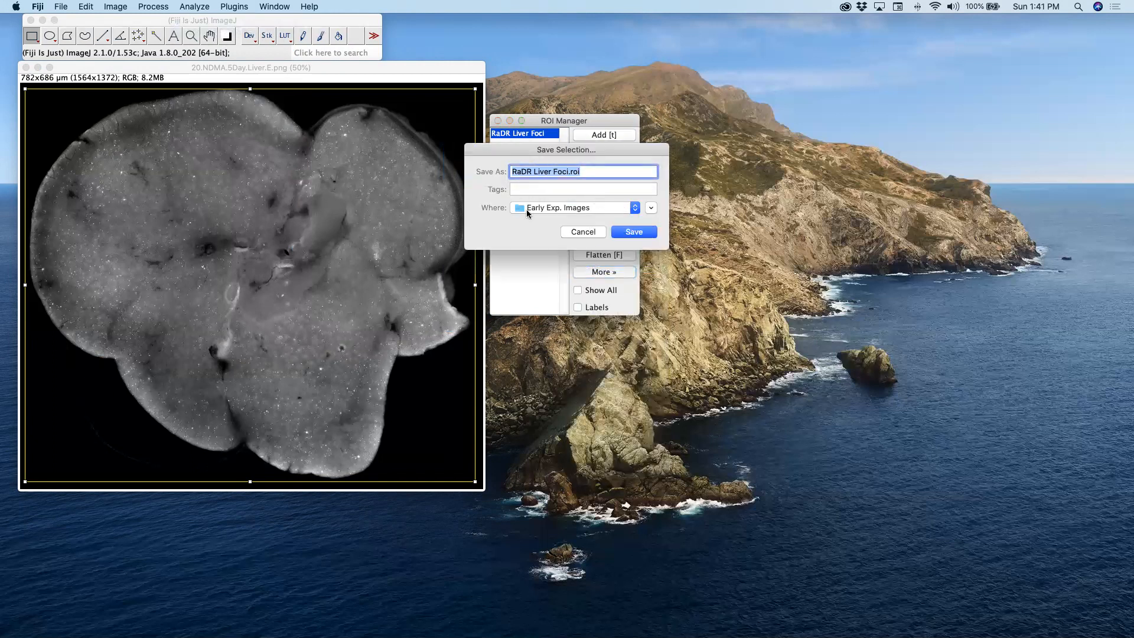
{"action": "left_click", "coordinate": [628, 234]}
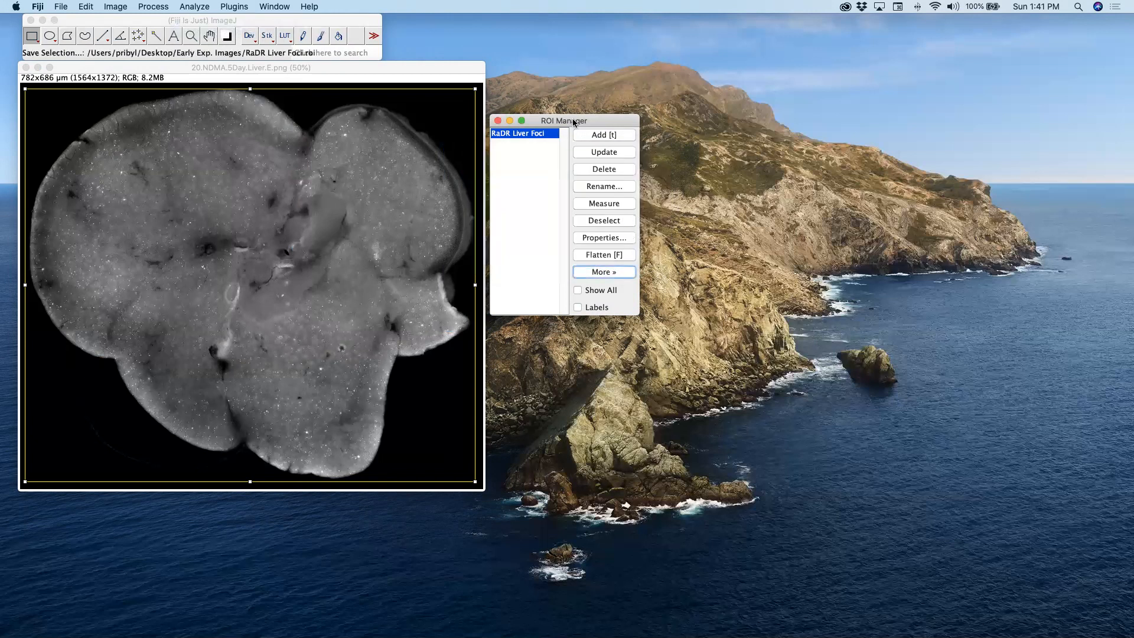
{"action": "left_click_drag", "start_coordinate": [582, 120], "coordinate": [583, 119]}
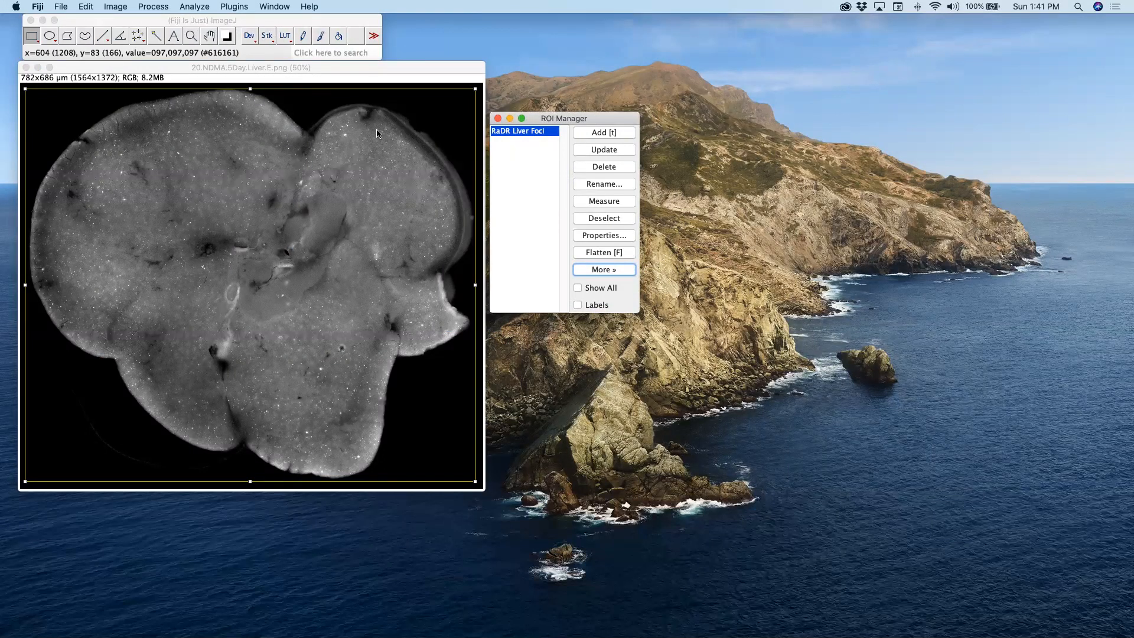
Start Find Maxima on the liver image, arrange the dialogs beside it and turn on the point selection preview
{"action": "left_click", "coordinate": [197, 63]}
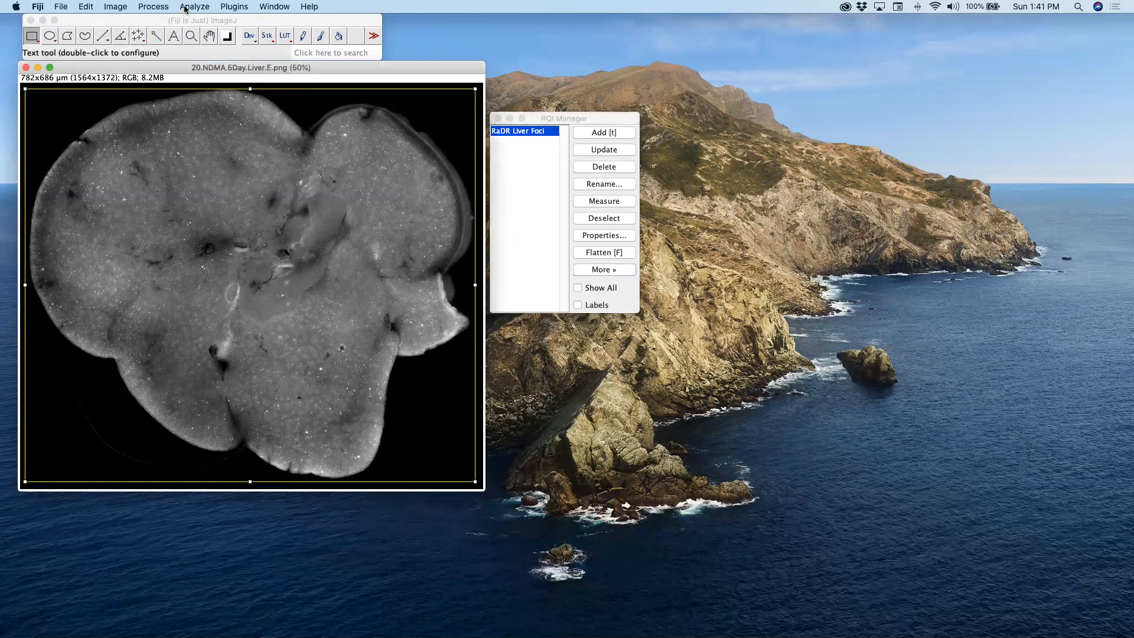
{"action": "left_click", "coordinate": [159, 6]}
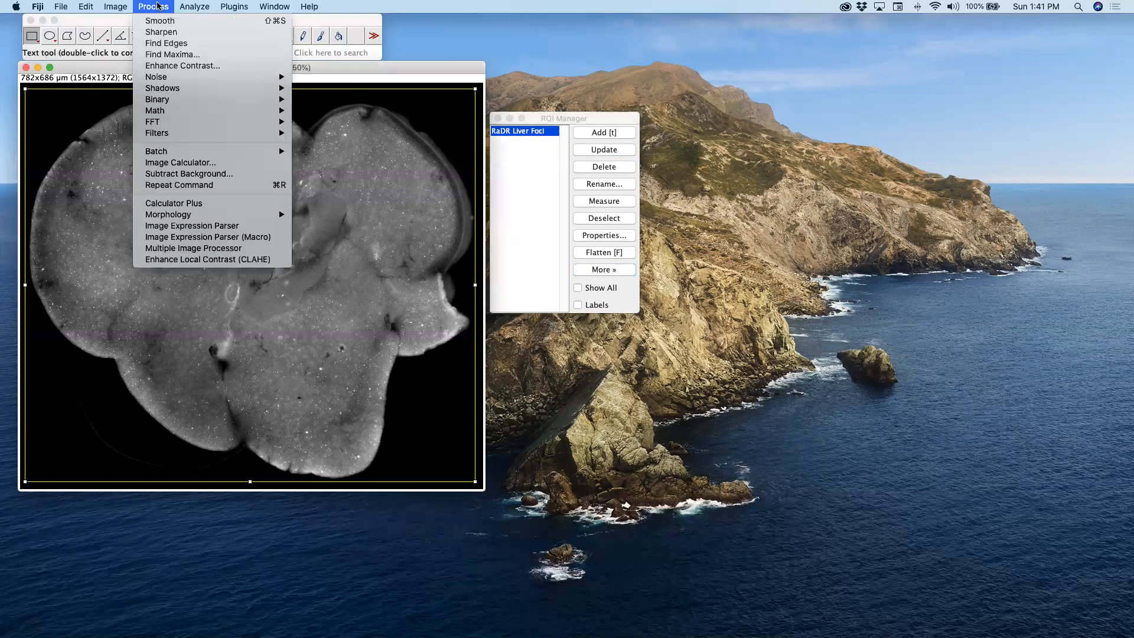
{"action": "left_click", "coordinate": [167, 55]}
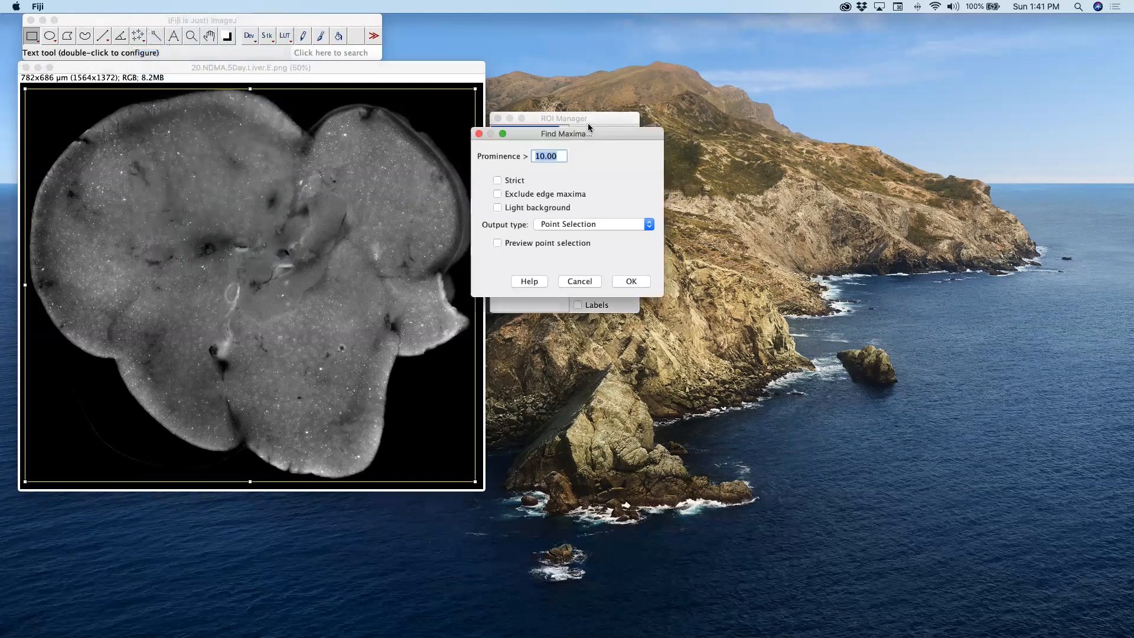
{"action": "left_click_drag", "start_coordinate": [586, 123], "coordinate": [602, 313]}
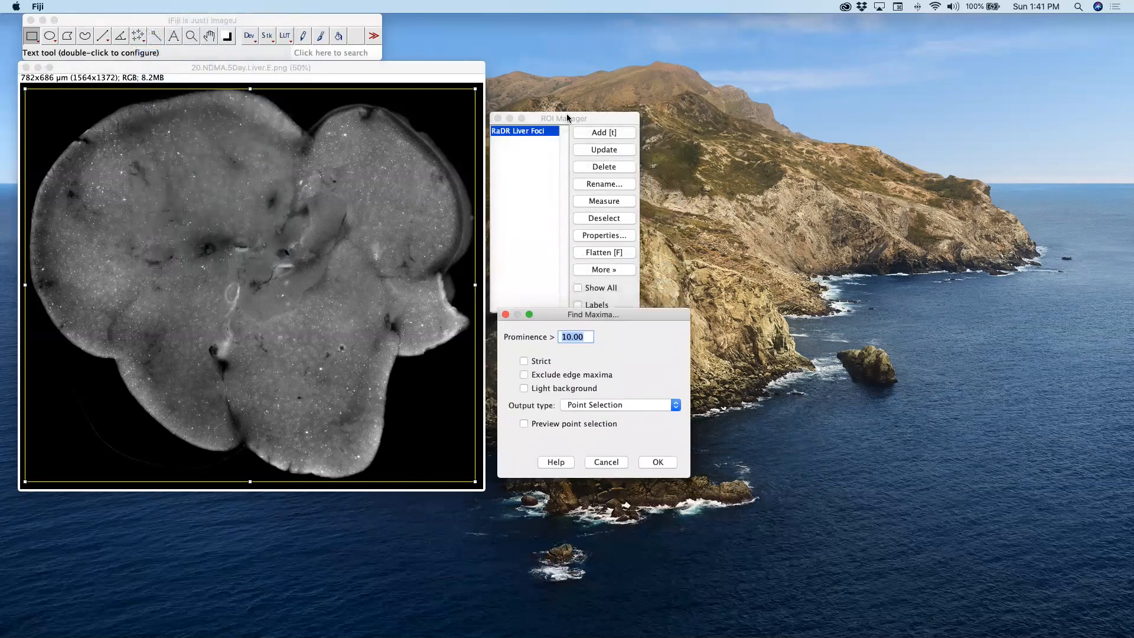
{"action": "left_click_drag", "start_coordinate": [569, 119], "coordinate": [803, 142]}
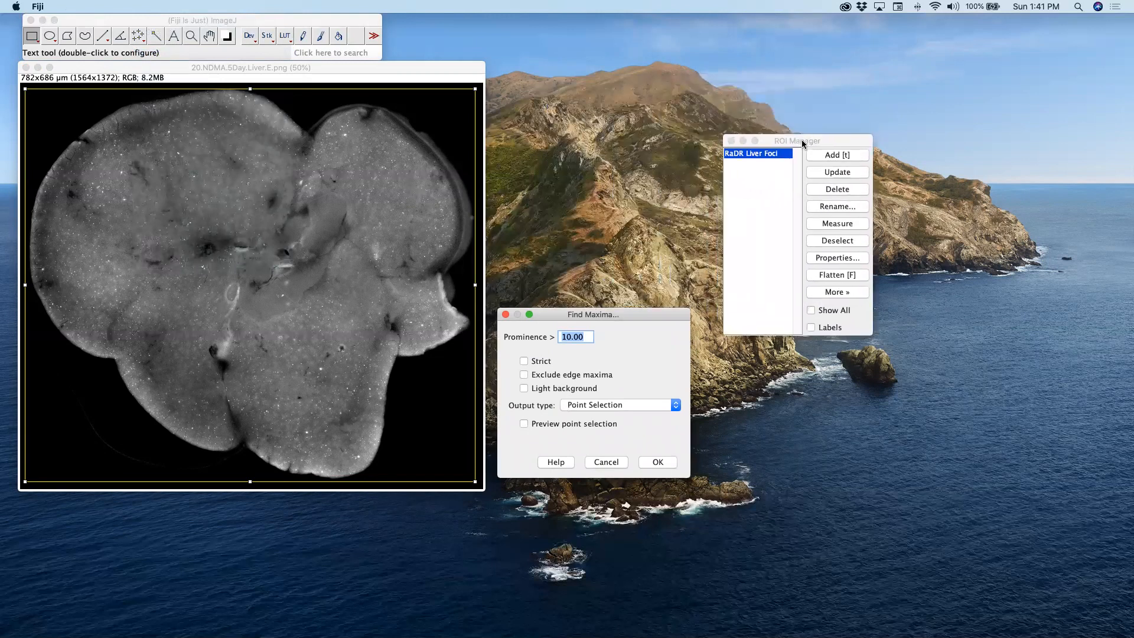
{"action": "left_click_drag", "start_coordinate": [655, 317], "coordinate": [642, 130]}
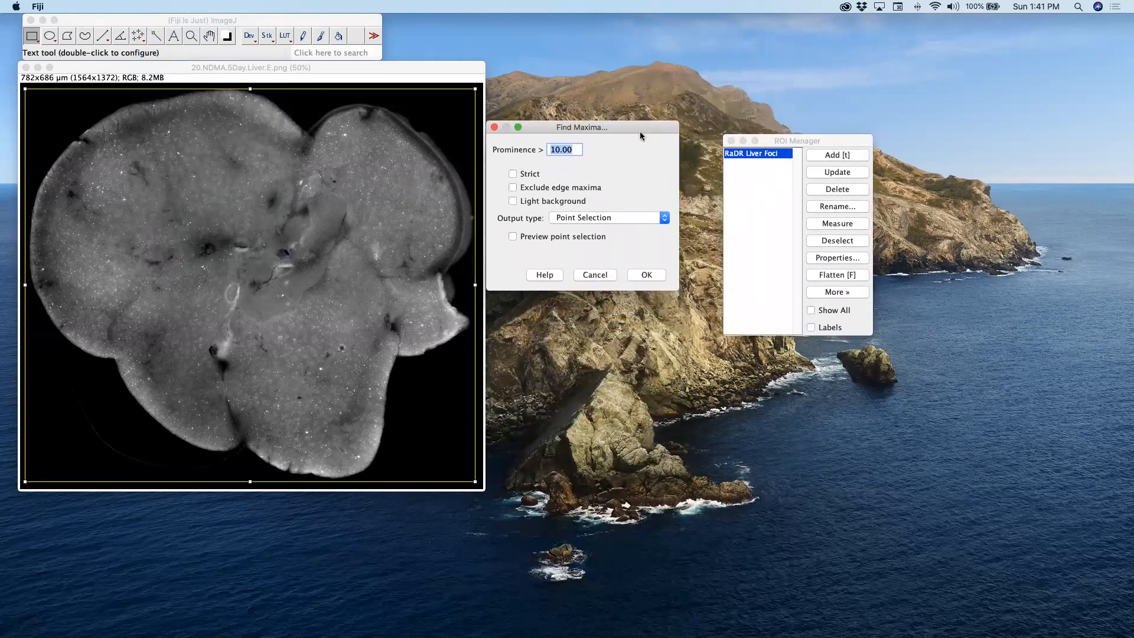
{"action": "left_click", "coordinate": [573, 151]}
{"action": "left_click", "coordinate": [513, 237]}
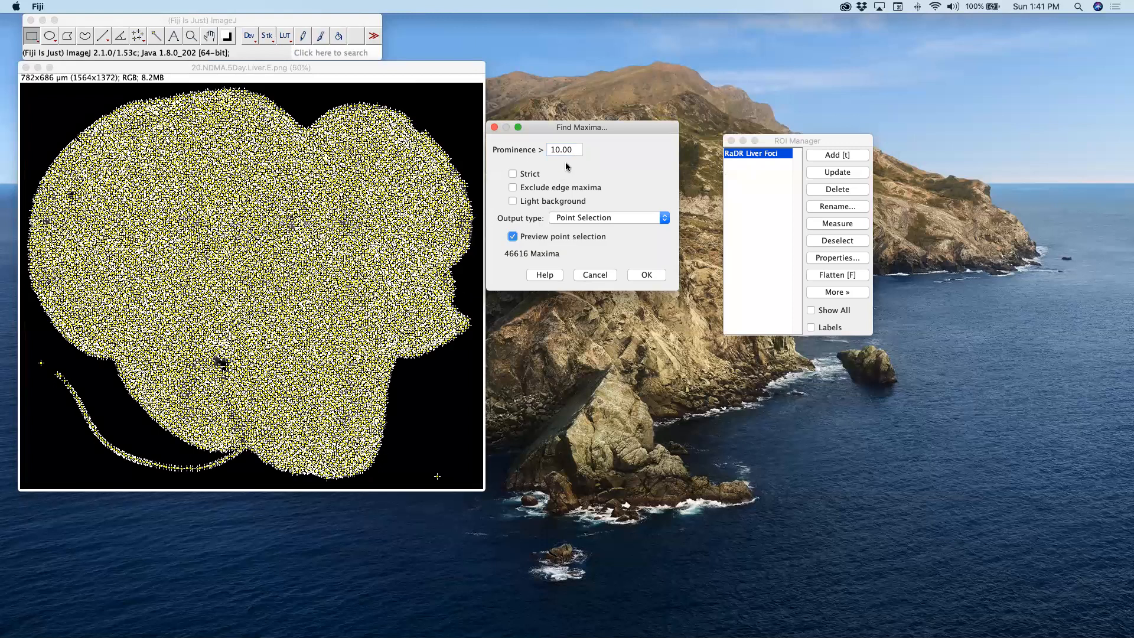
Try Find Maxima prominence values of 100 and 50 in the preview
{"action": "double_click", "coordinate": [575, 149]}
{"action": "type", "text": "100"}
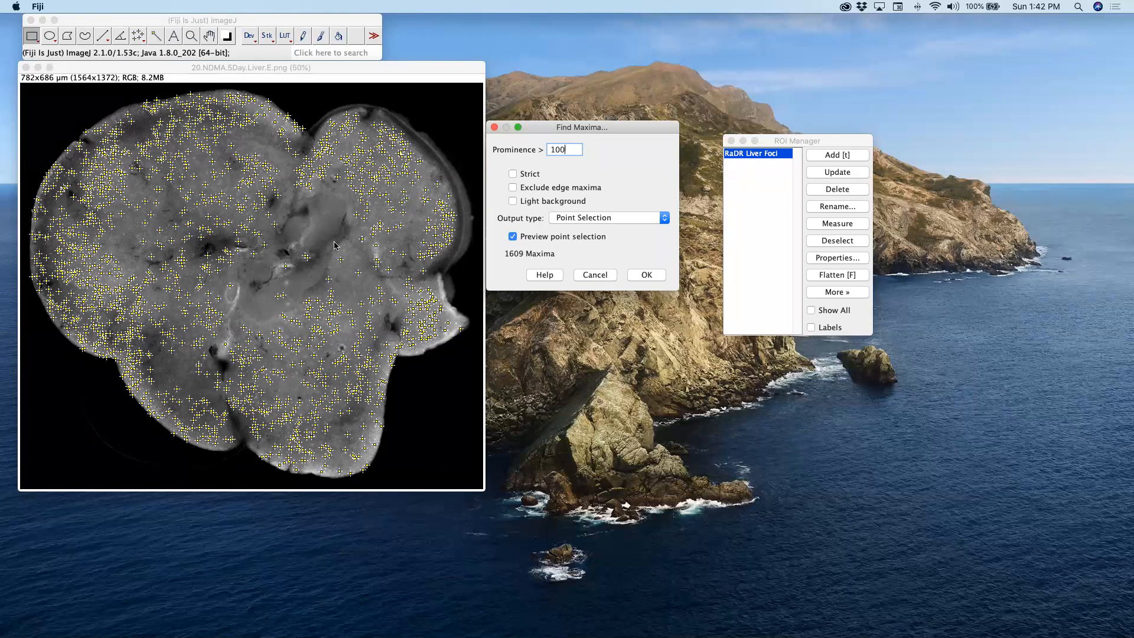
{"action": "left_click_drag", "start_coordinate": [569, 149], "coordinate": [540, 152]}
{"action": "type", "text": "50"}
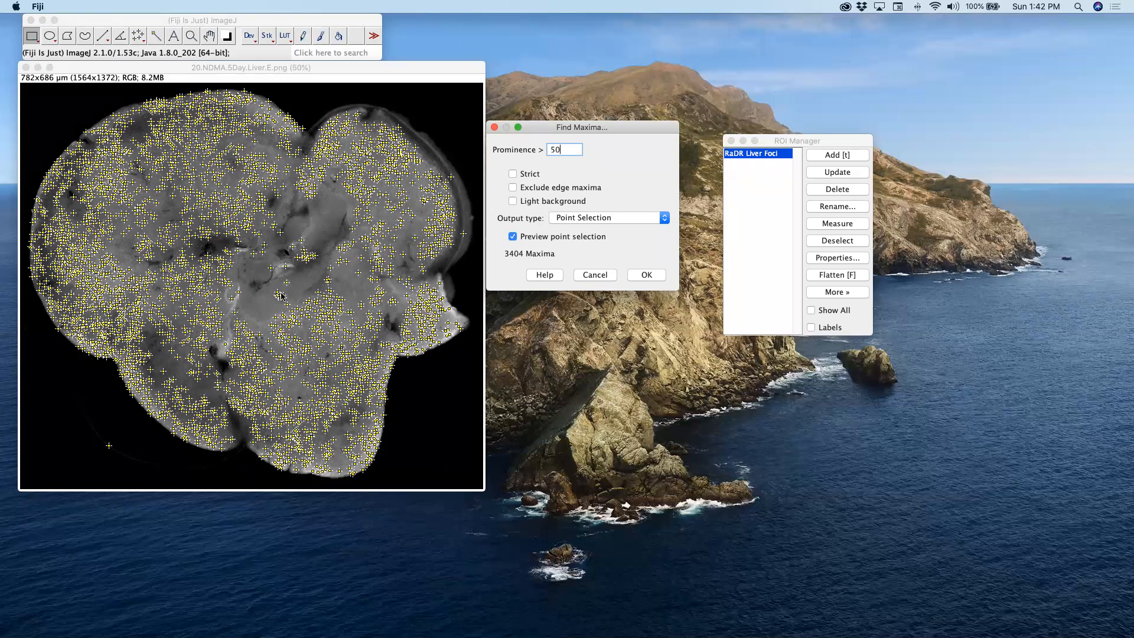
Set the Find Maxima prominence to 75
{"action": "key", "text": "BackSpace"}
{"action": "key", "text": "BackSpace"}
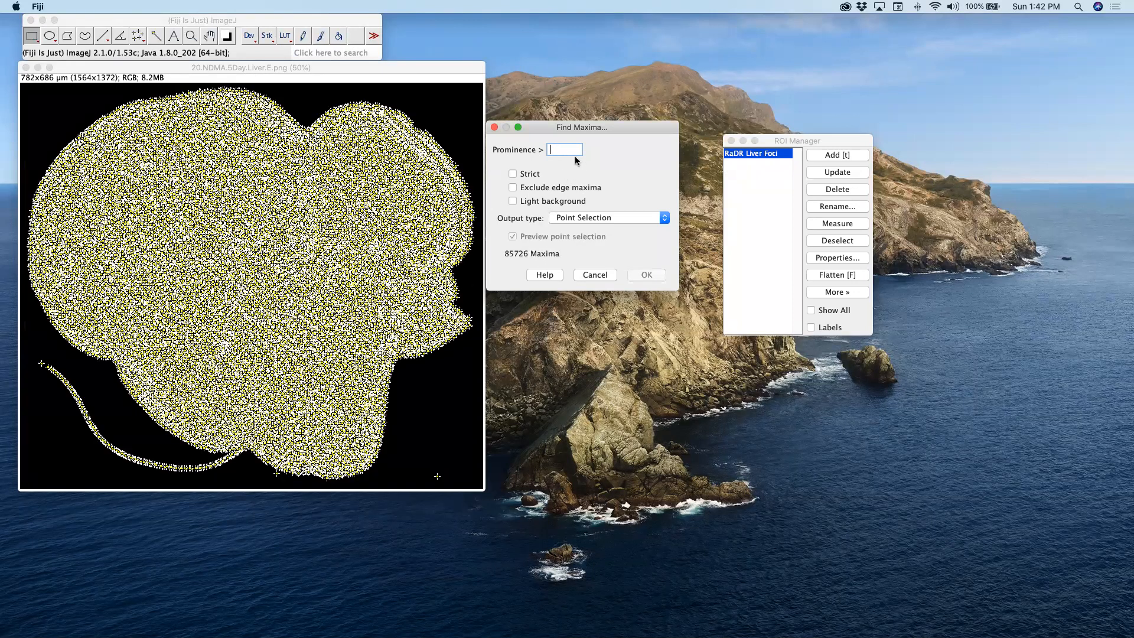
{"action": "type", "text": "75"}
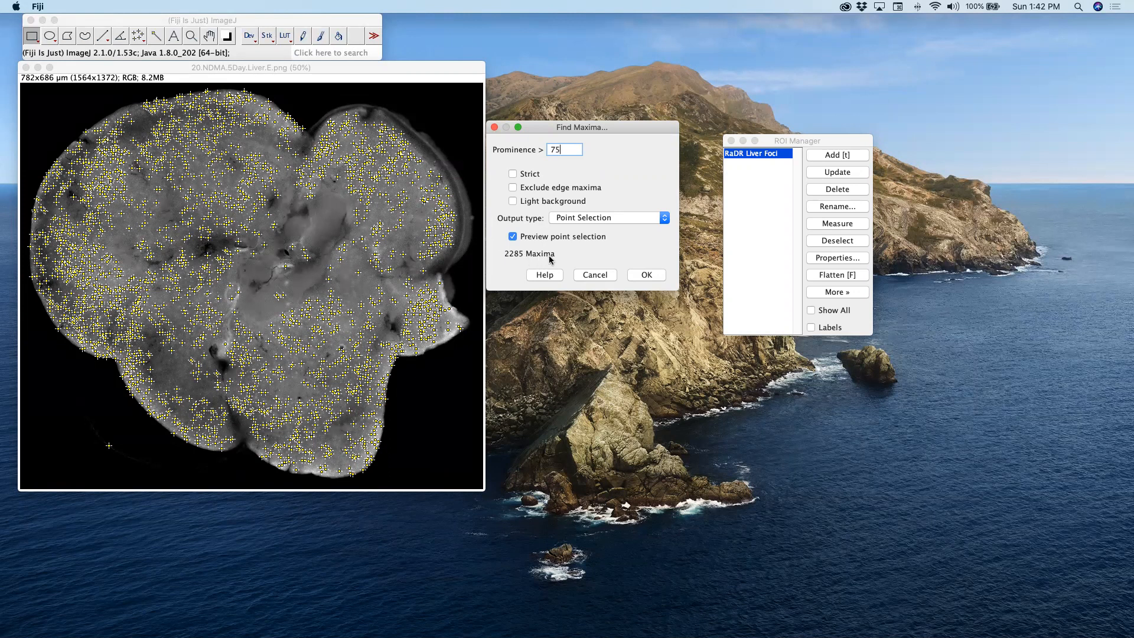
Run Find Maxima with the output type set to Count and move the Results table beside the liver image
{"action": "left_click", "coordinate": [665, 219]}
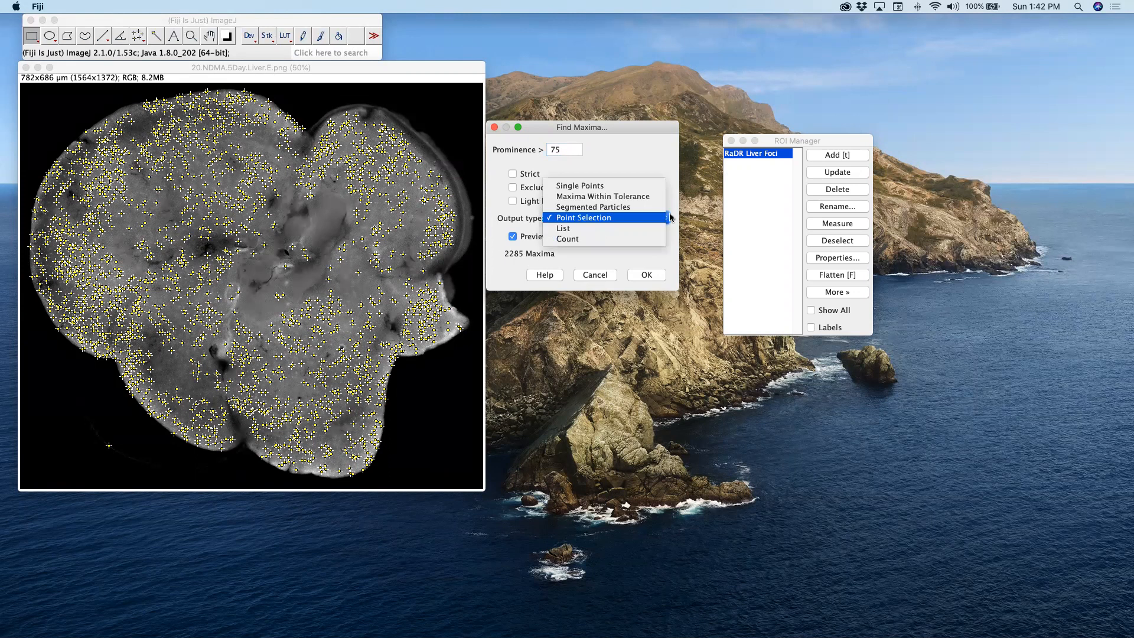
{"action": "left_click", "coordinate": [625, 238]}
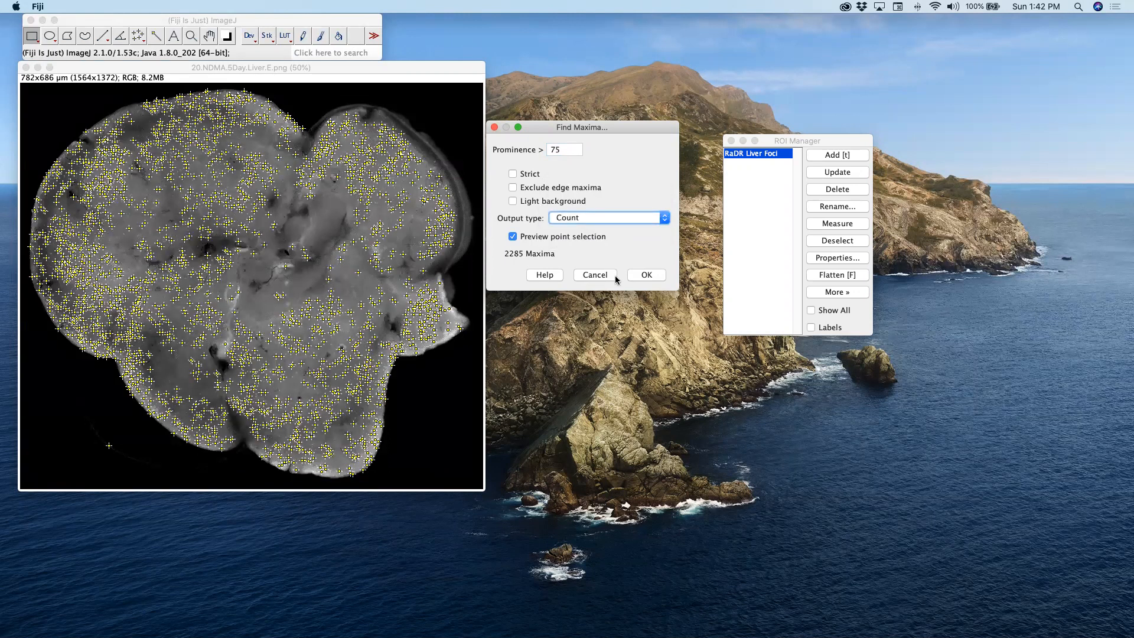
{"action": "left_click", "coordinate": [646, 276]}
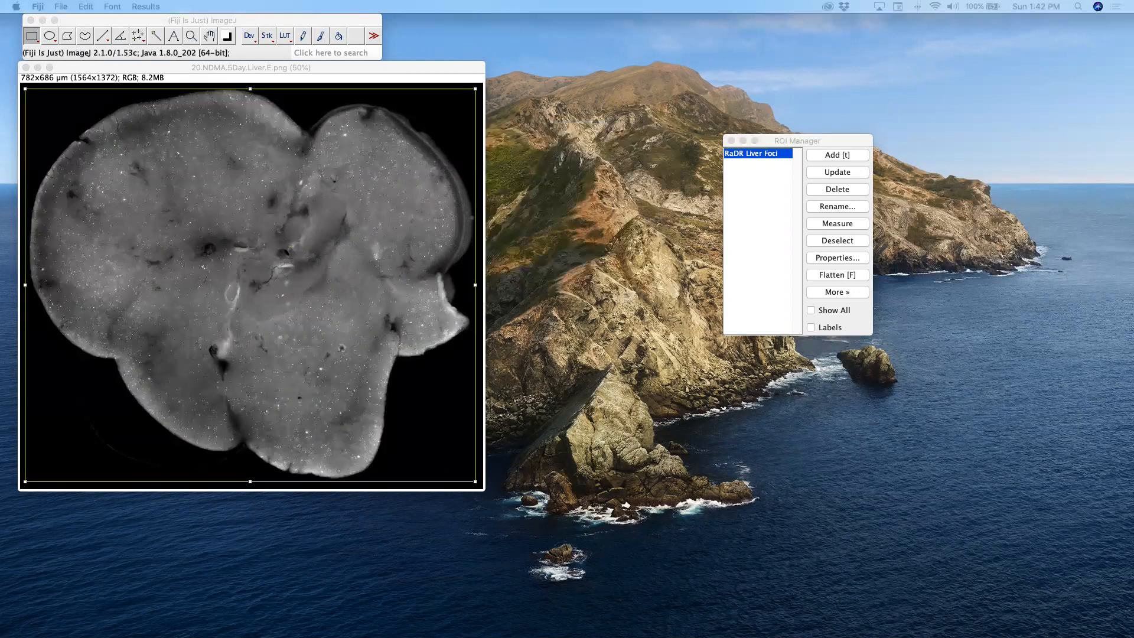
{"action": "left_click_drag", "start_coordinate": [338, 131], "coordinate": [628, 26]}
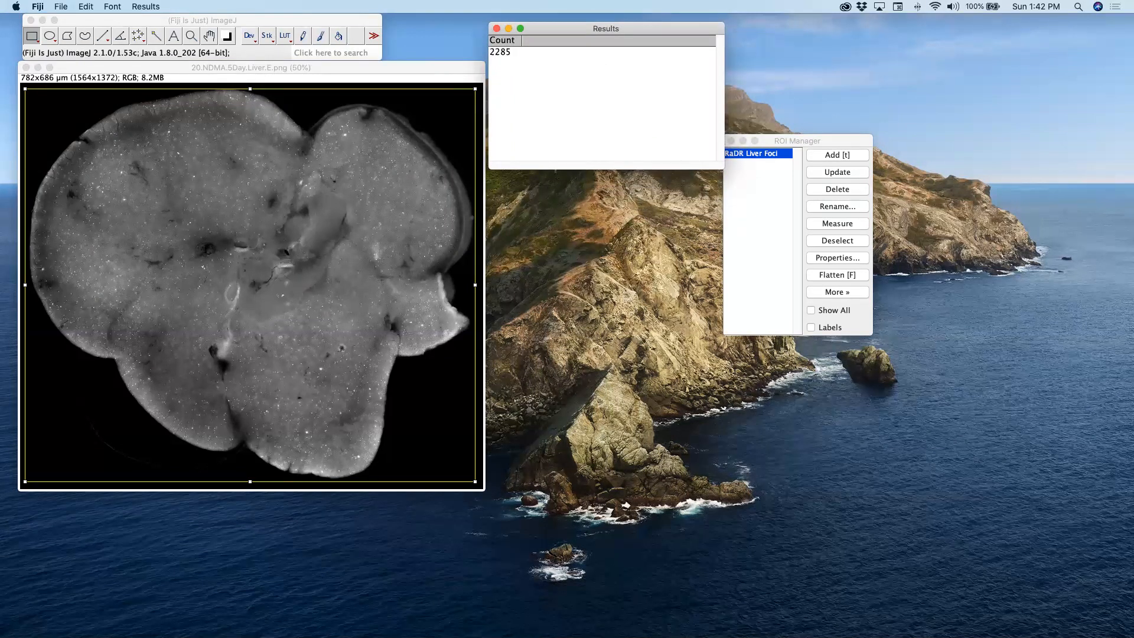
Copy the count row from the Results table and arrange the Results and ROI Manager windows side by side next to the image
{"action": "left_click", "coordinate": [513, 52]}
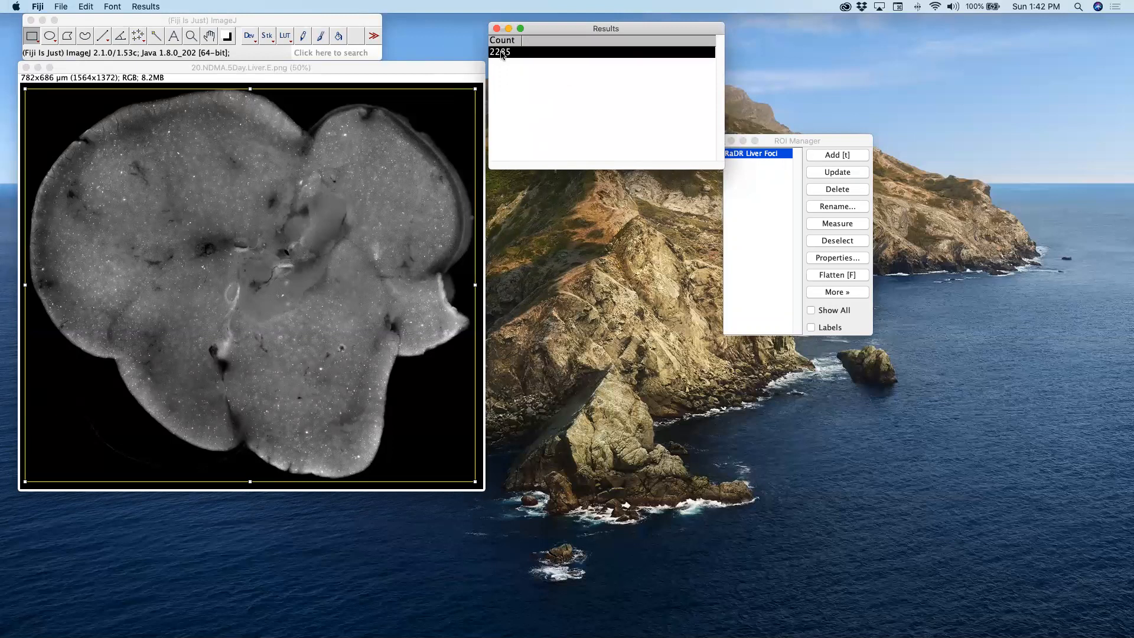
{"action": "right_click", "coordinate": [503, 53]}
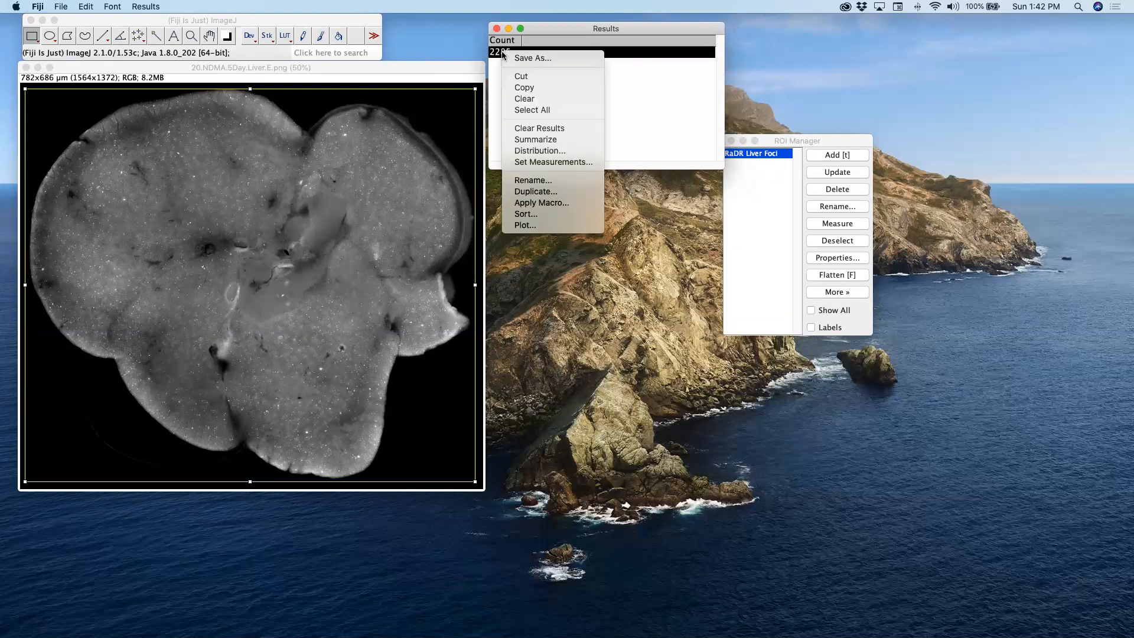
{"action": "left_click", "coordinate": [531, 88]}
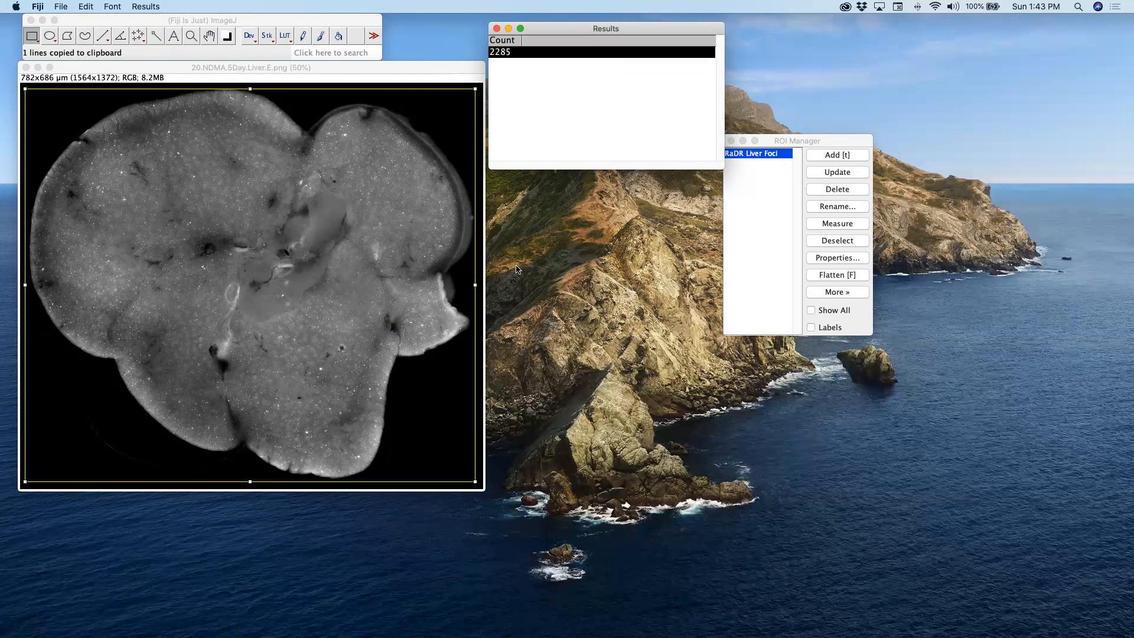
{"action": "left_click_drag", "start_coordinate": [799, 139], "coordinate": [804, 110]}
{"action": "left_click_drag", "start_coordinate": [708, 28], "coordinate": [708, 108]}
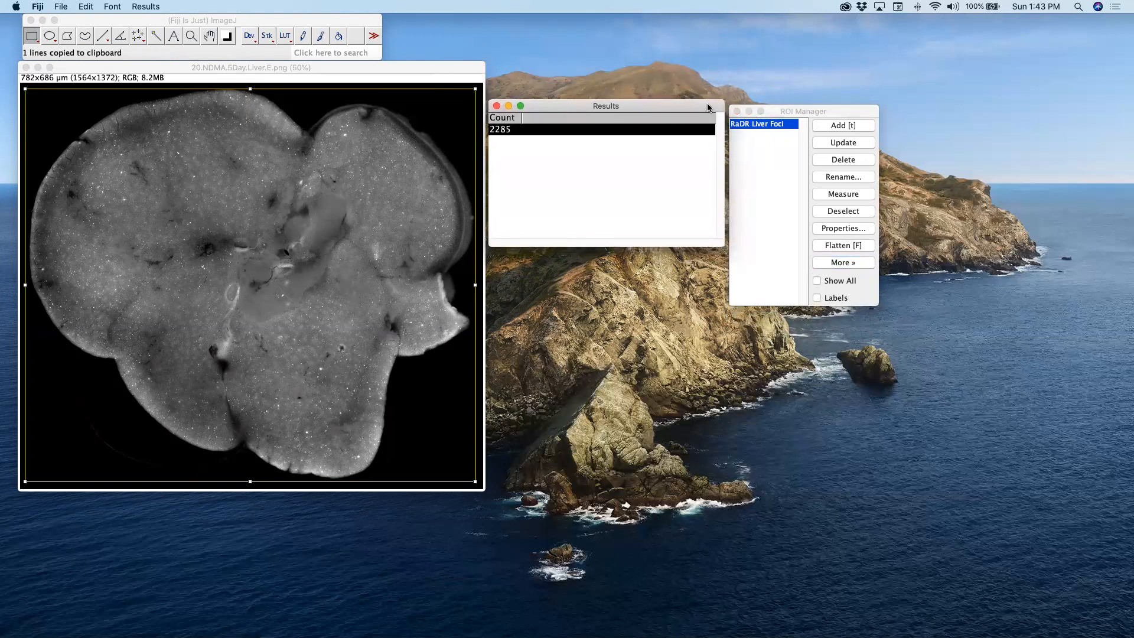